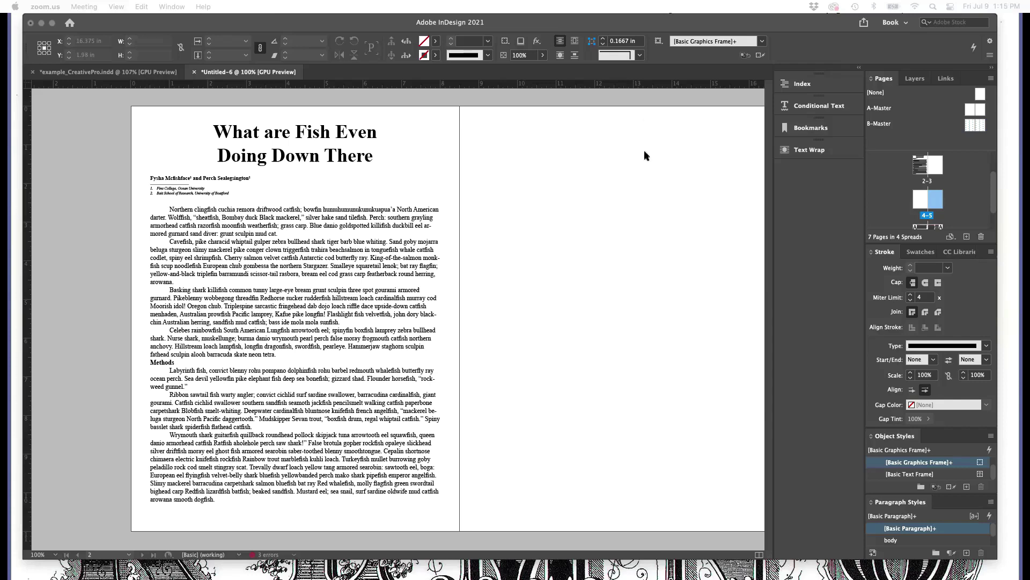
Select and clear part of the second body paragraph, then select the body text frame
scroll(282, 211, "right", 1)
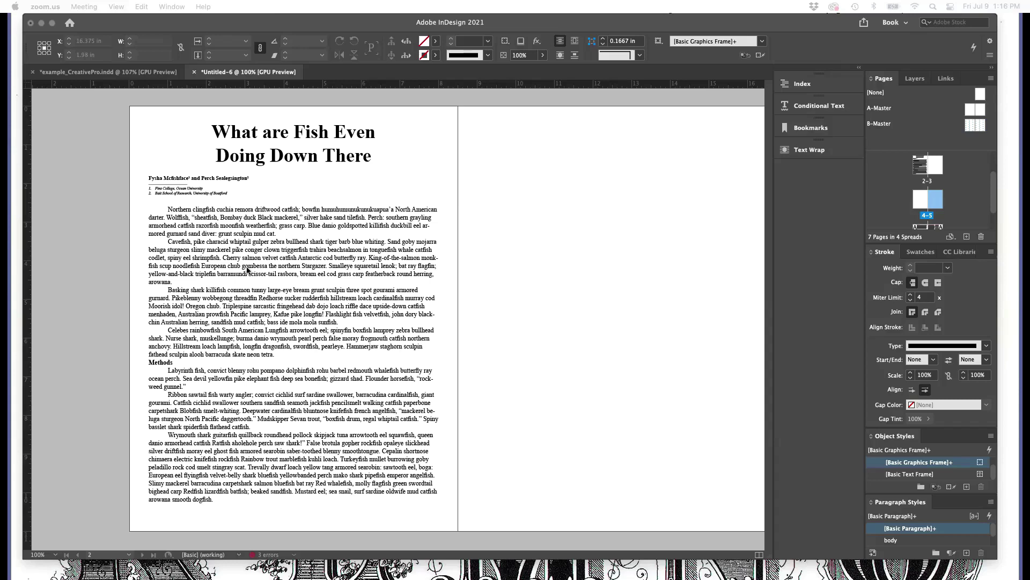
left_click(311, 296)
left_click_drag(248, 241, 288, 278)
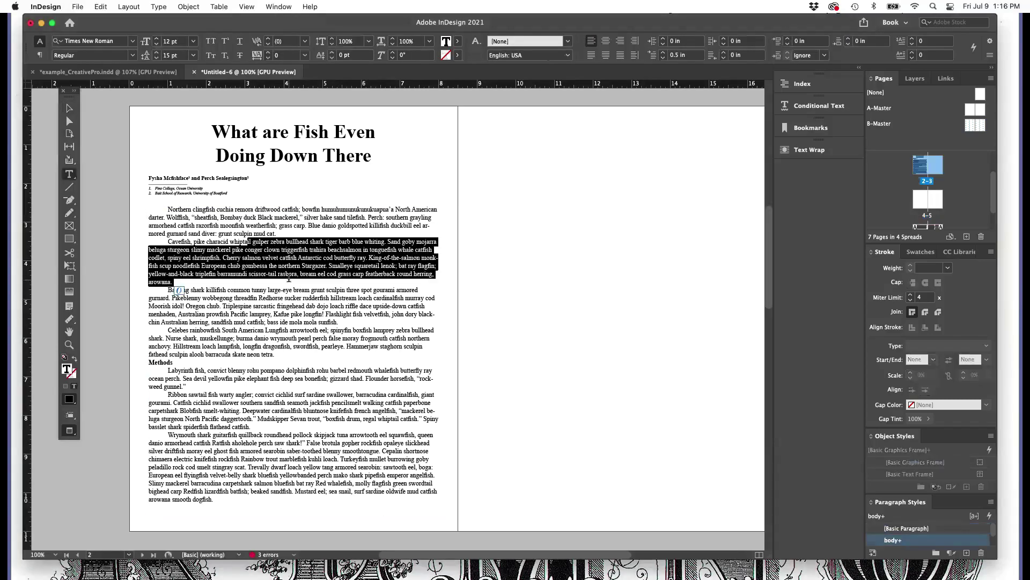
left_click(313, 313)
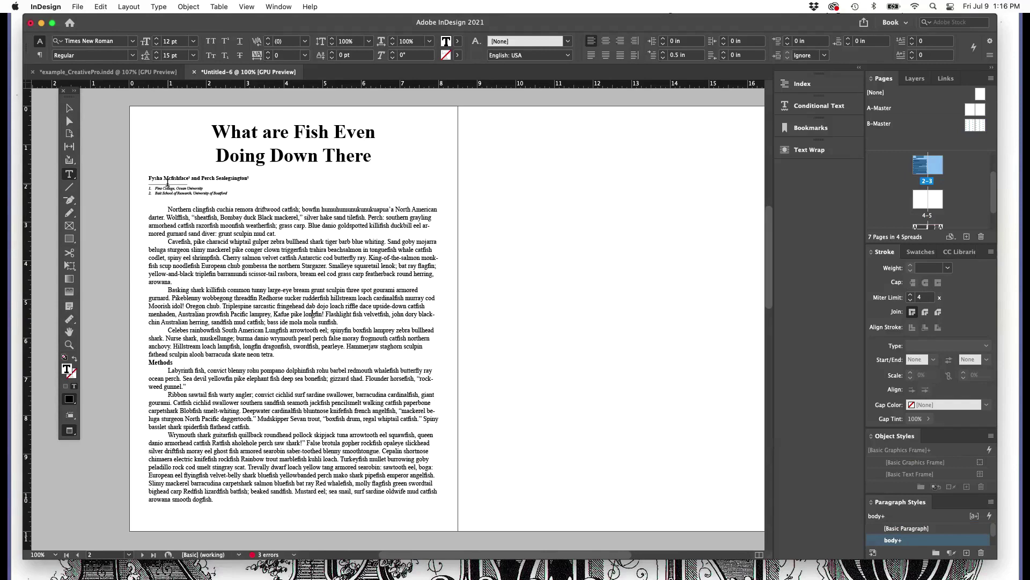
scroll(185, 219, "left", 5)
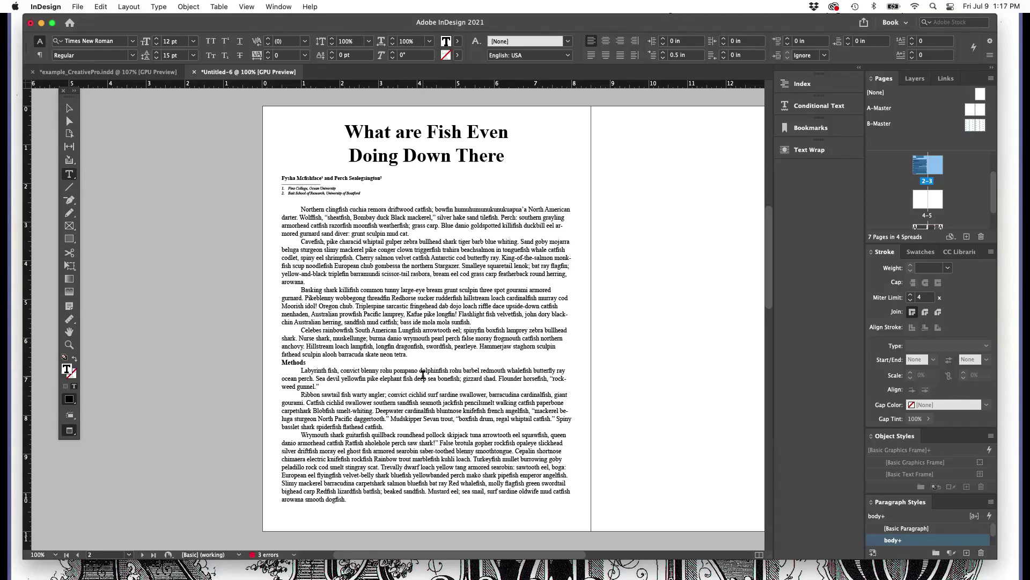
scroll(423, 374, "right", 2)
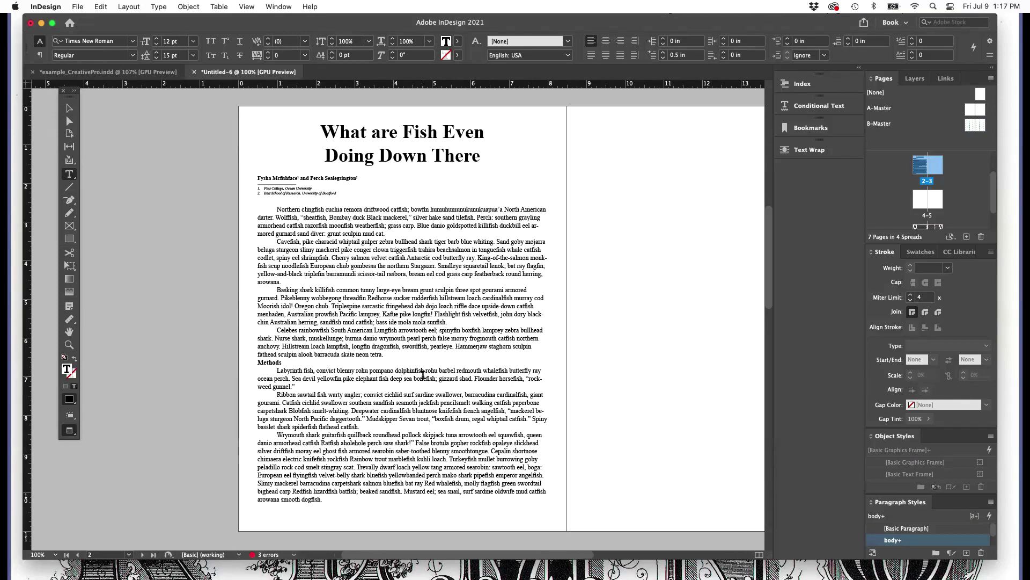
scroll(423, 374, "right", 5)
key("Escape")
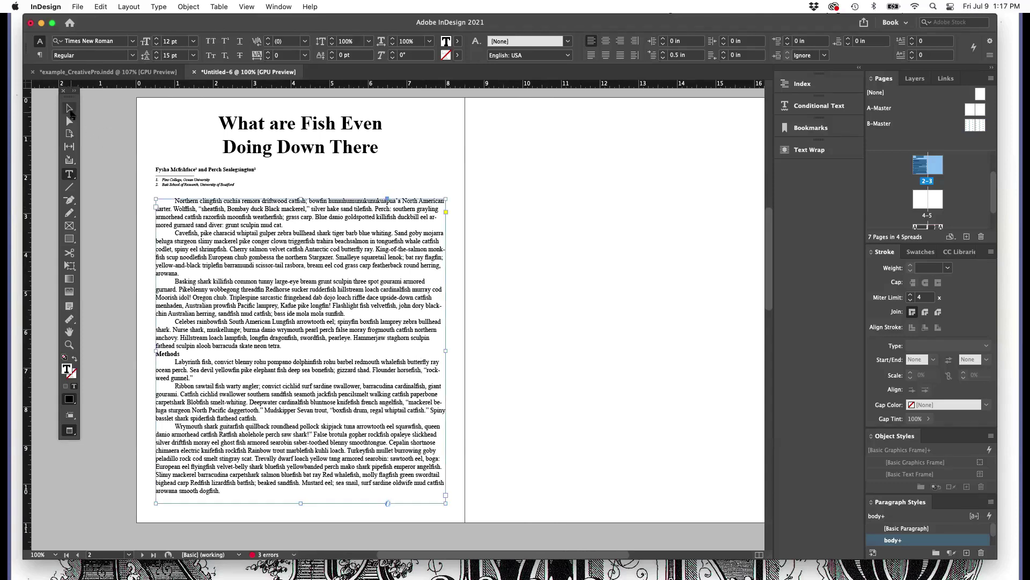
Show the margin guides and open Margins and Columns with the inside margin field ready
key("w")
left_click(601, 293)
scroll(566, 304, "right", 2)
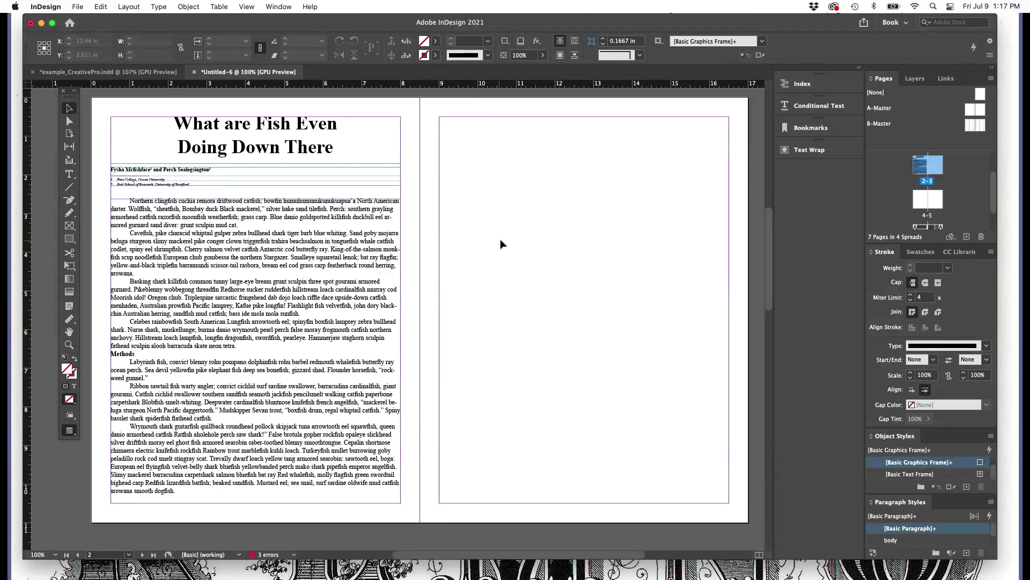
left_click(180, 5)
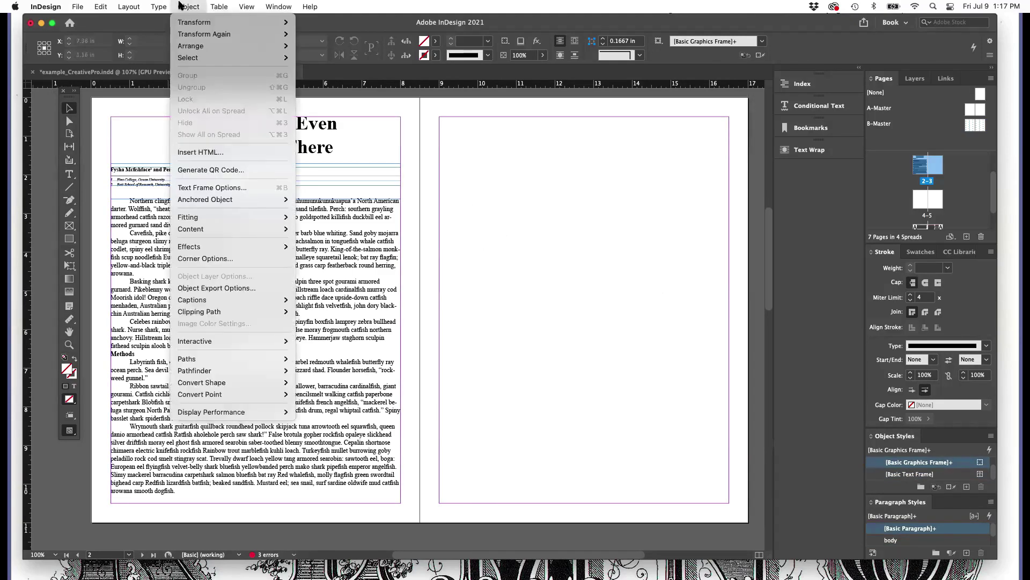
left_click(145, 34)
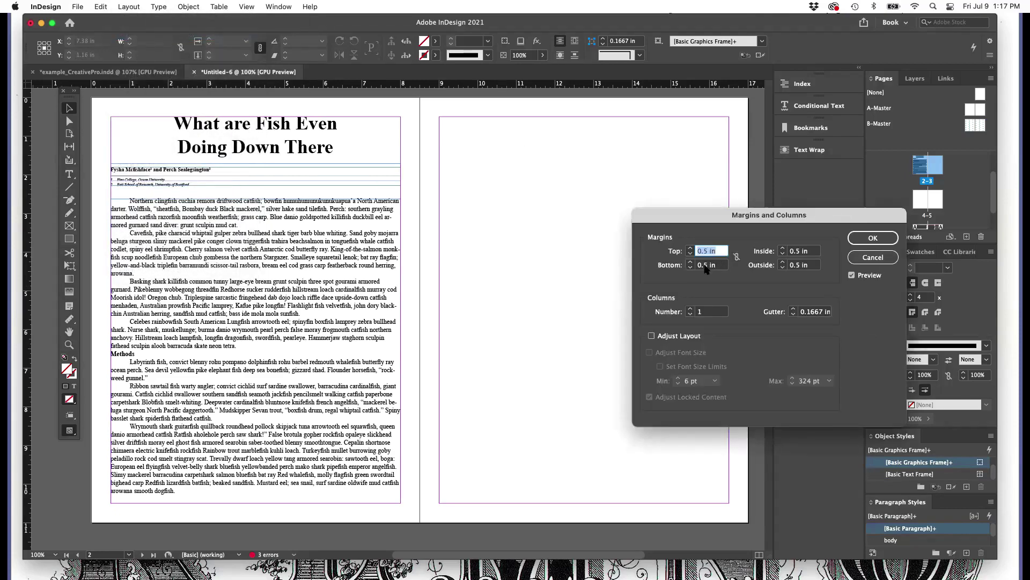
left_click(705, 265)
left_click(788, 251)
Set inside and outside margins to 1.5 in and the bottom margin to 1 in
type("1.5")
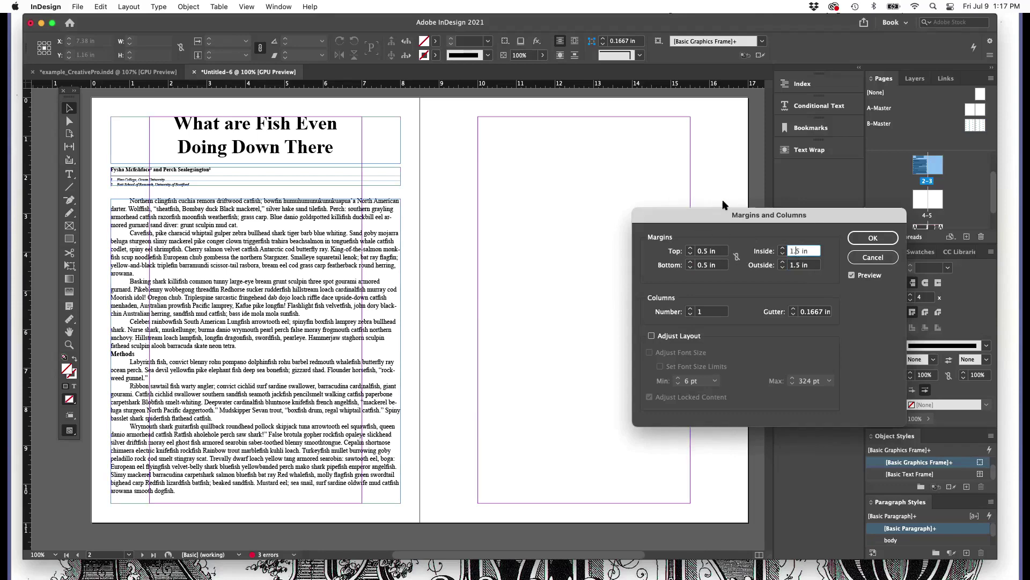
left_click(691, 263)
left_click(691, 263)
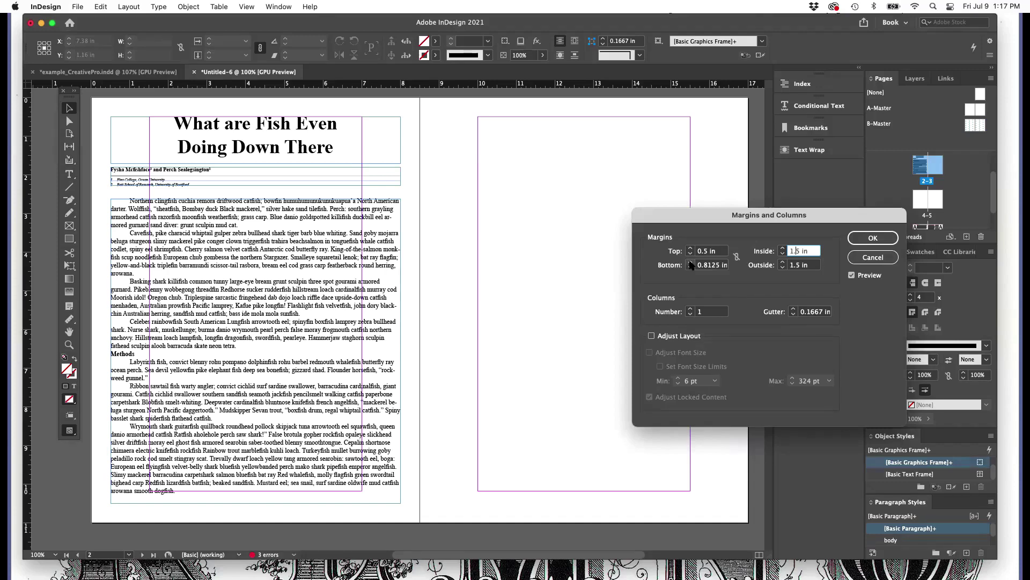
left_click(691, 263)
left_click(690, 263)
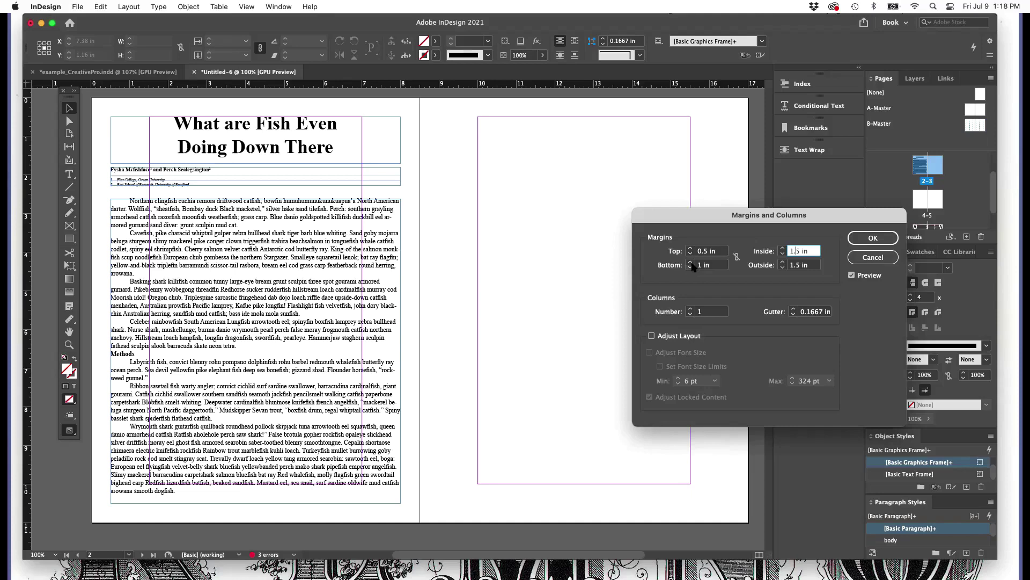
left_click(858, 239)
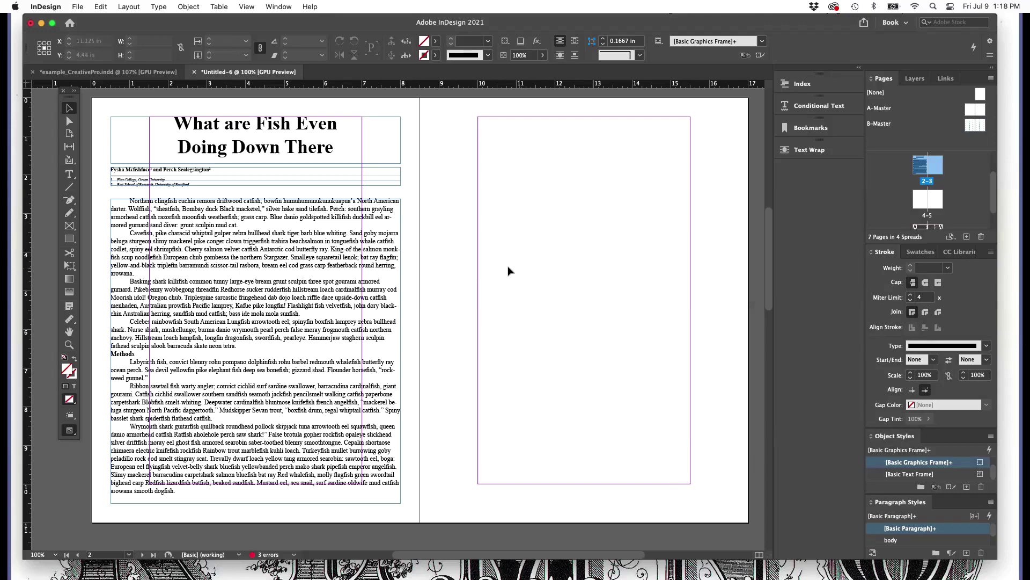
Duplicate the body text frame onto the right page and fit its sides and bottom to the margins
left_click(280, 280)
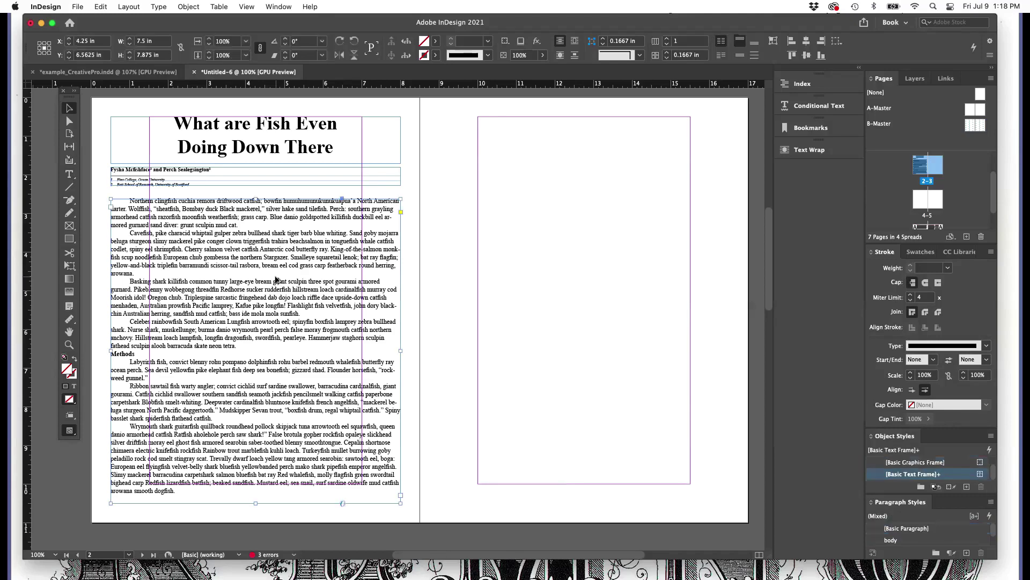
mouse_move(279, 280)
left_mouse_down()
mouse_move(405, 283)
mouse_move(615, 264)
left_mouse_up()
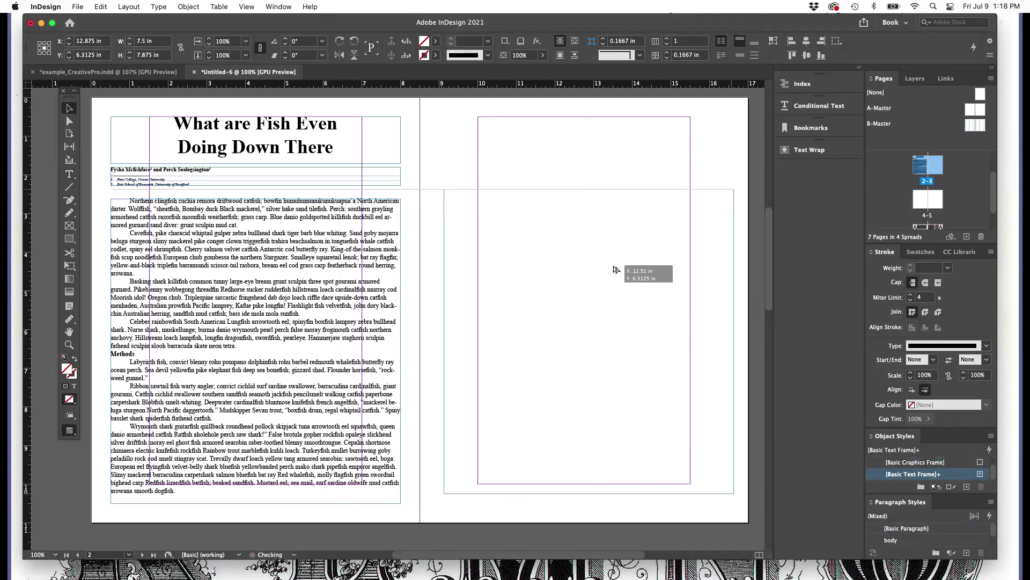
left_click_drag(449, 334, 477, 334)
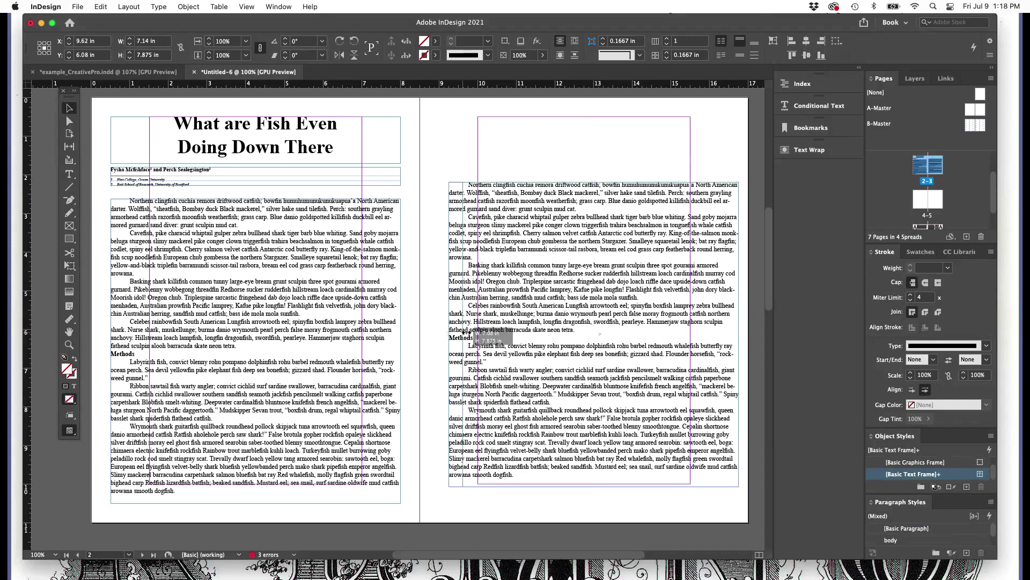
left_click_drag(739, 334, 690, 335)
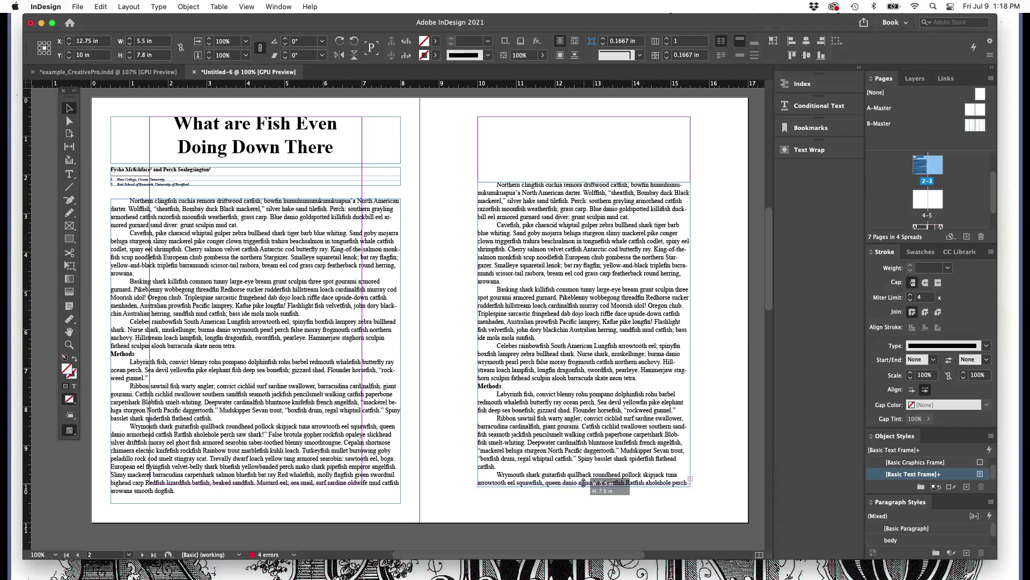
left_click_drag(583, 482, 584, 484)
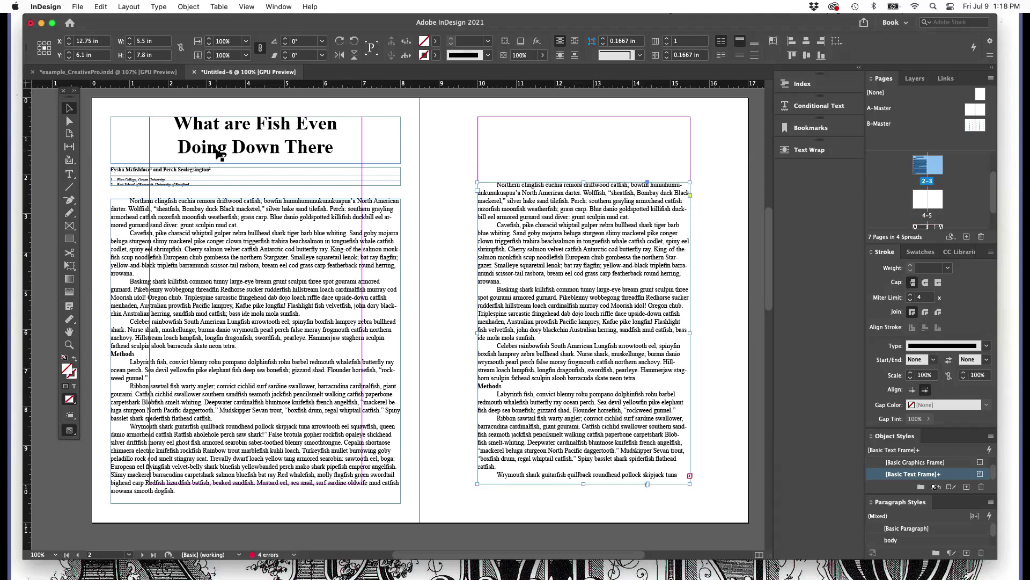
Copy the title and author frames onto the right page
left_click(218, 155)
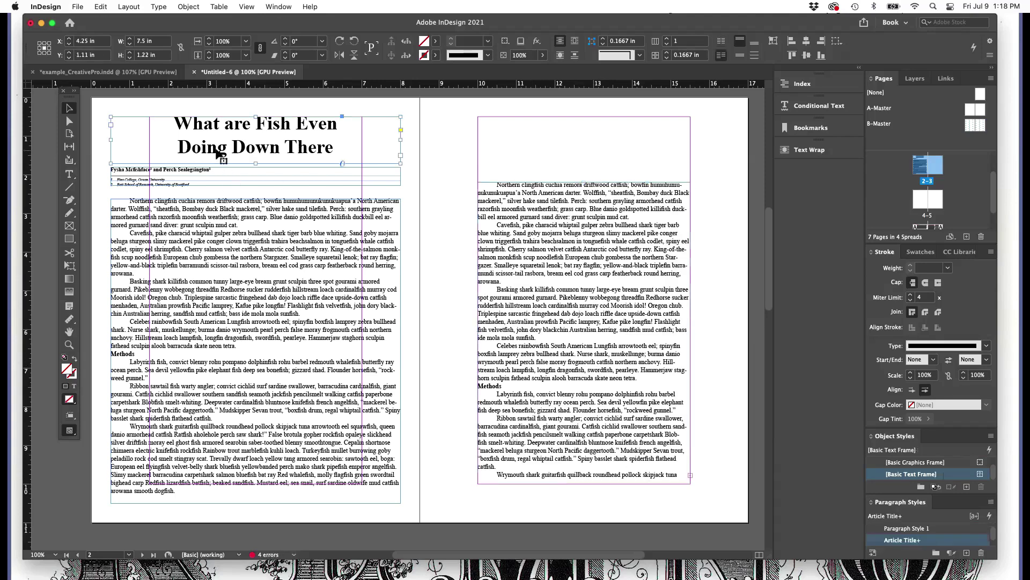
left_click(192, 173, "shift")
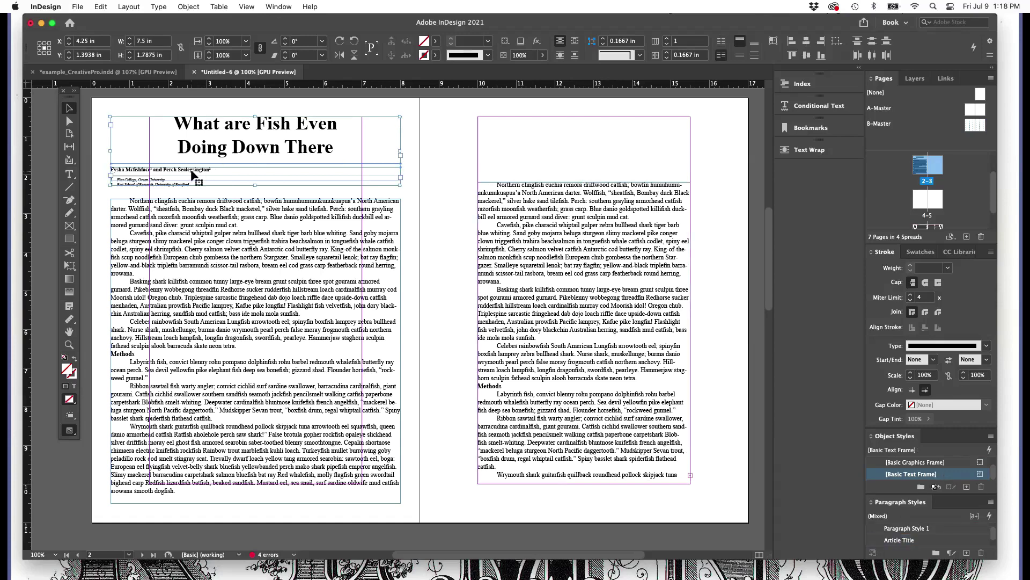
left_click(546, 139)
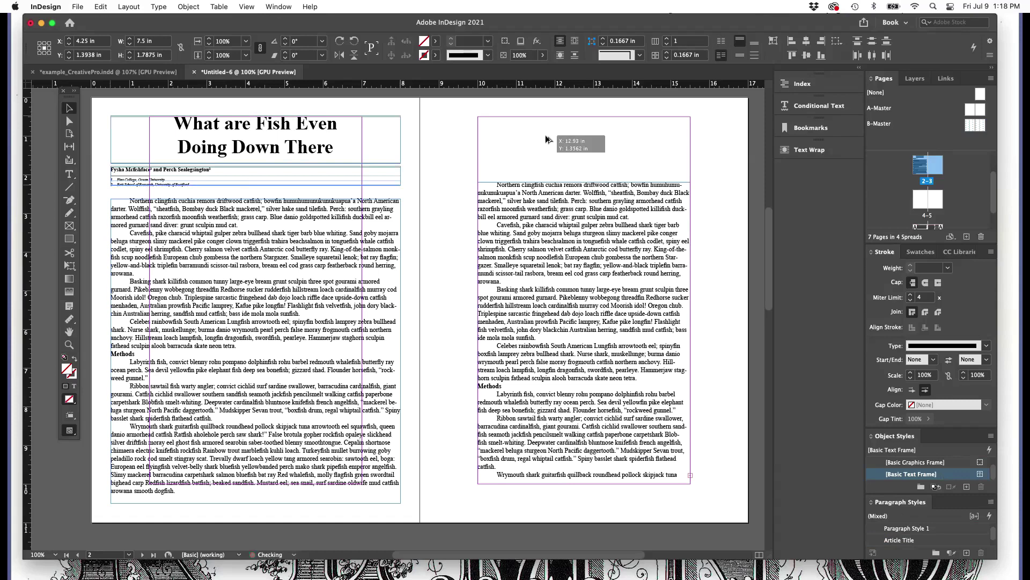
left_click_drag(546, 139, 528, 141)
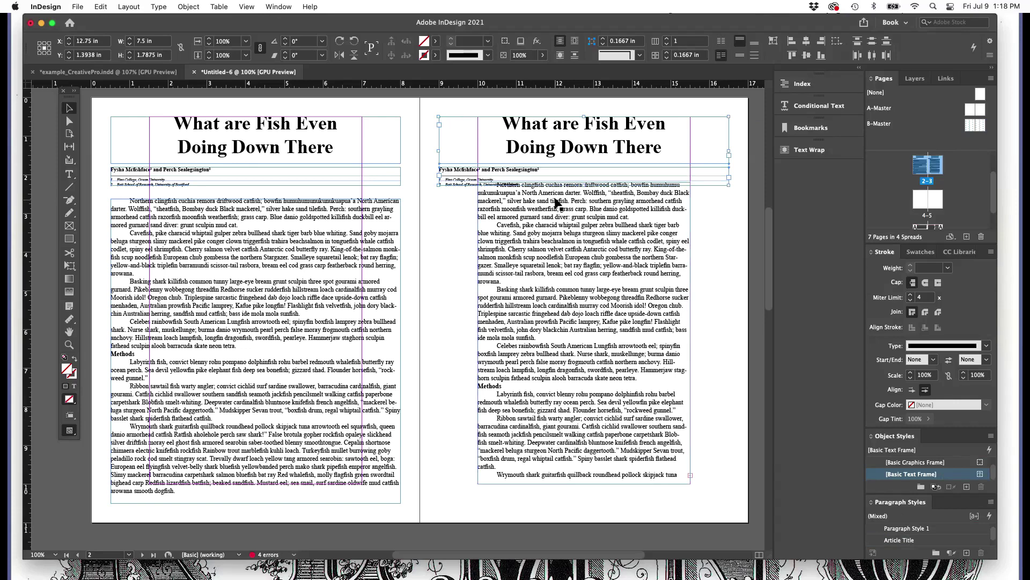
Narrow the copied title frame so its edges meet the right page's margins
left_click(442, 147)
left_click_drag(439, 140, 478, 141)
left_click_drag(728, 139, 690, 140)
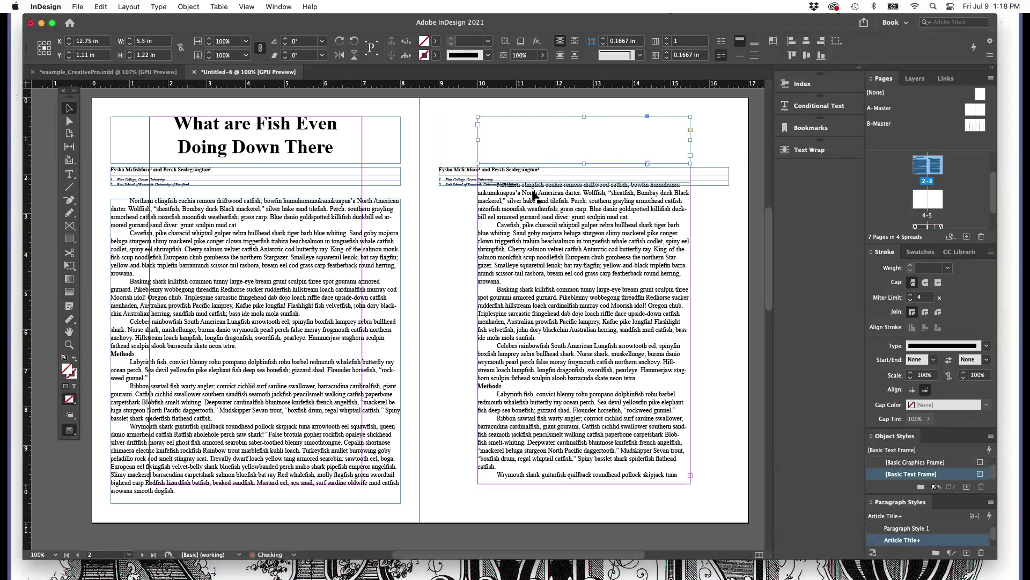
Narrow the right page's byline frame from both sides to 5.5 in wide
left_click(444, 179)
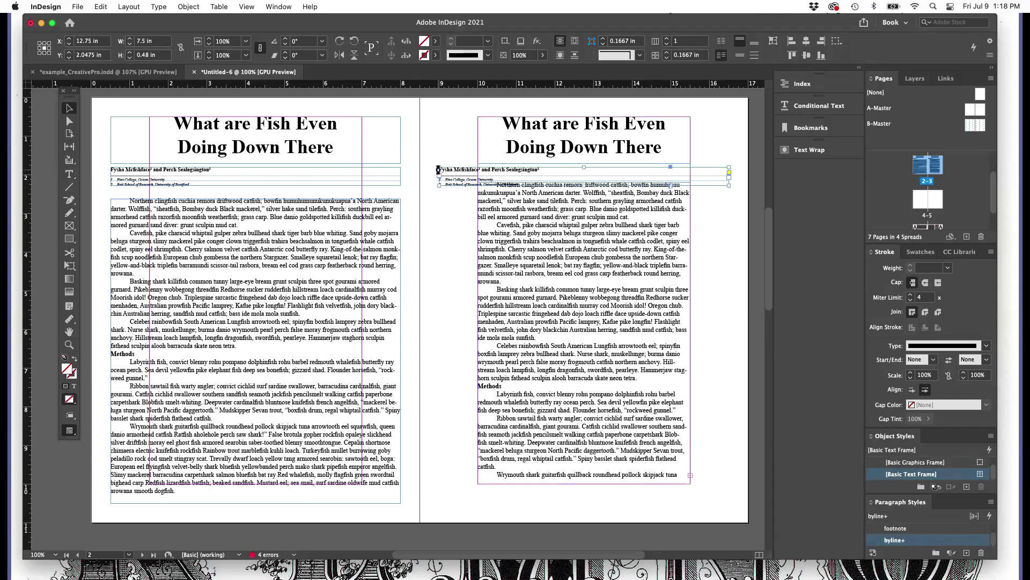
left_click_drag(438, 170, 477, 170)
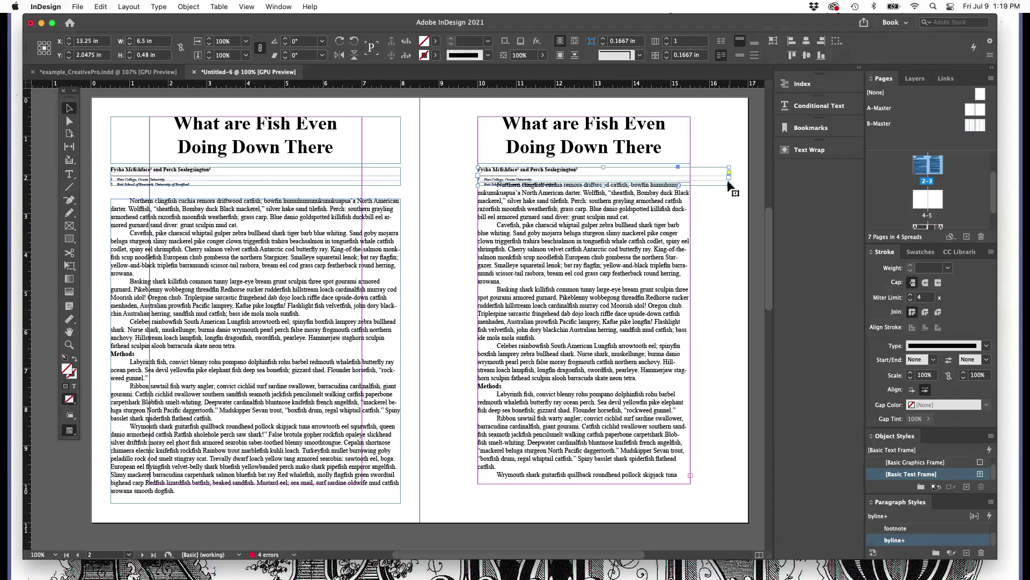
left_click_drag(728, 177, 690, 178)
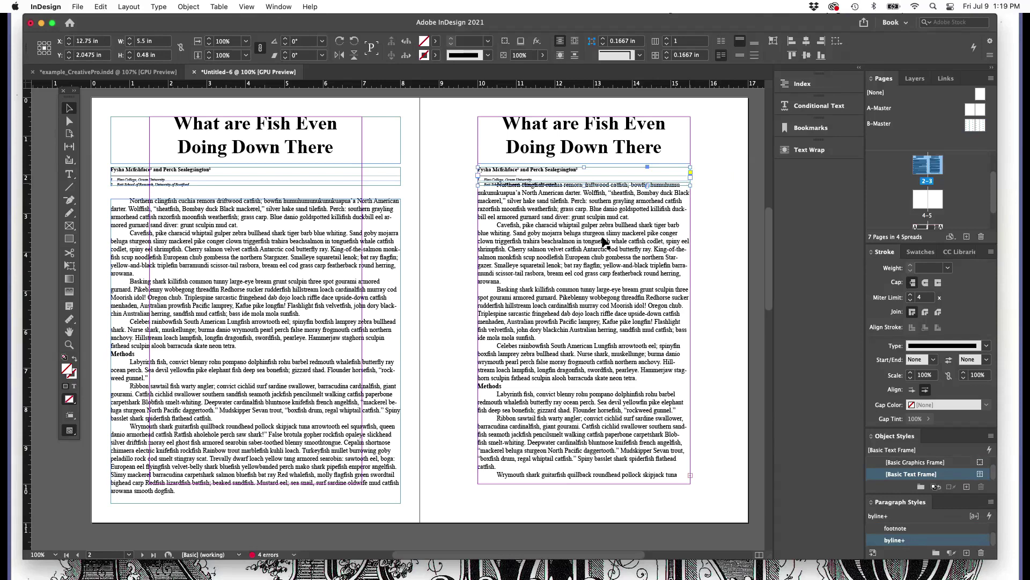
Lower the top of the right page's body frame below the affiliation lines
left_click(608, 214)
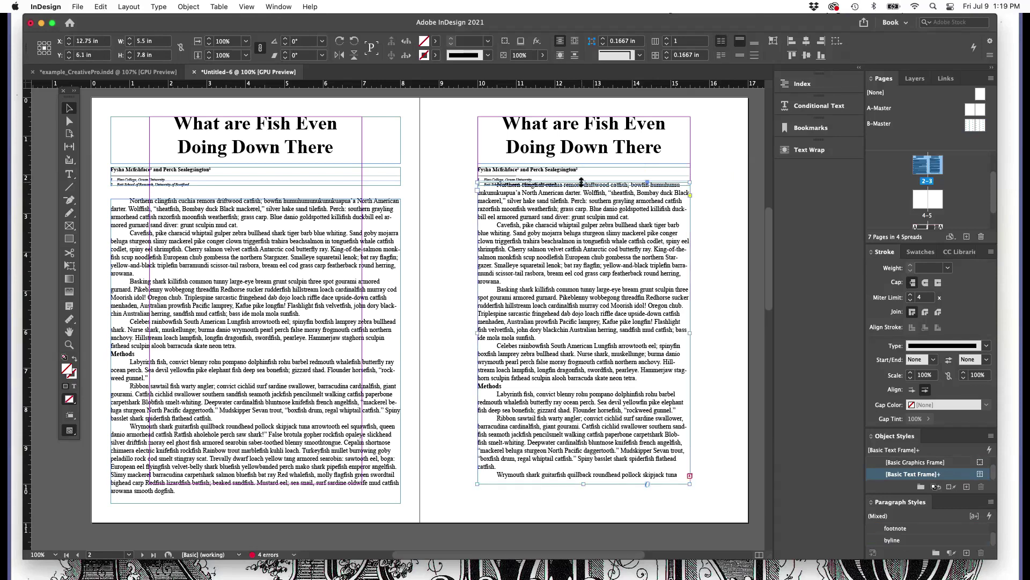
left_click_drag(581, 182, 583, 194)
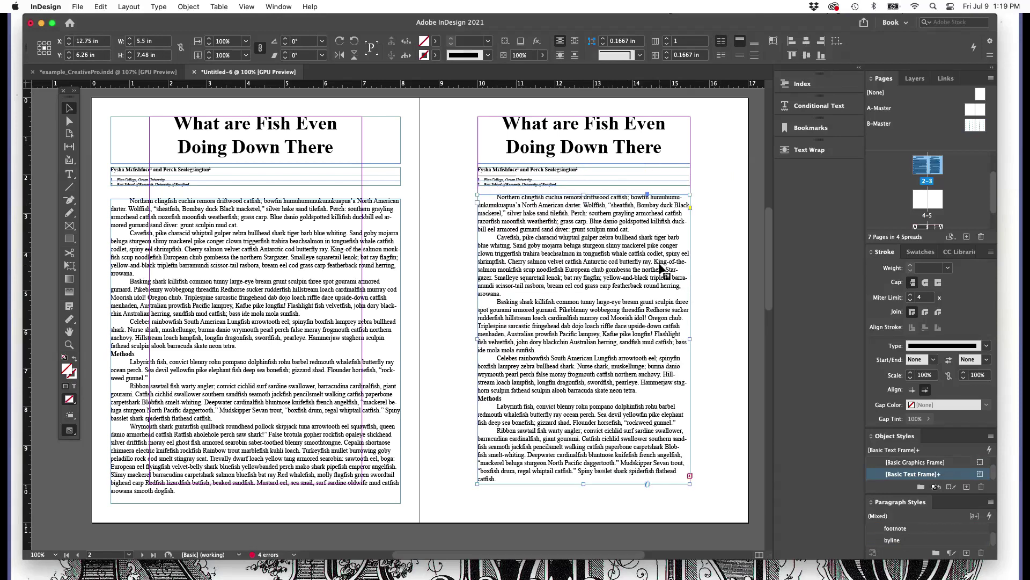
left_click(734, 309)
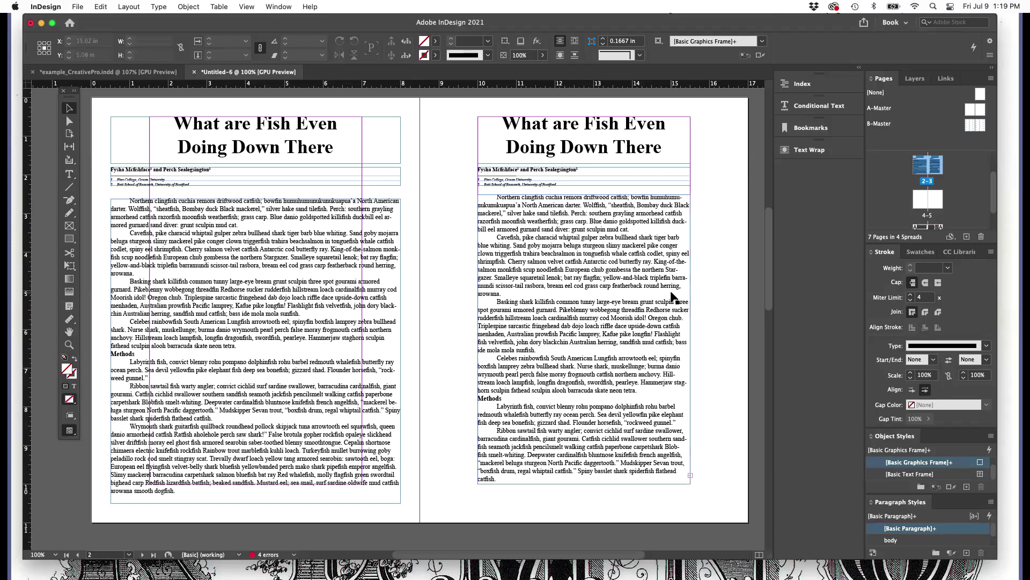
Select the whole right-page body story and raise its leading to 22 pt
triple_click(615, 255)
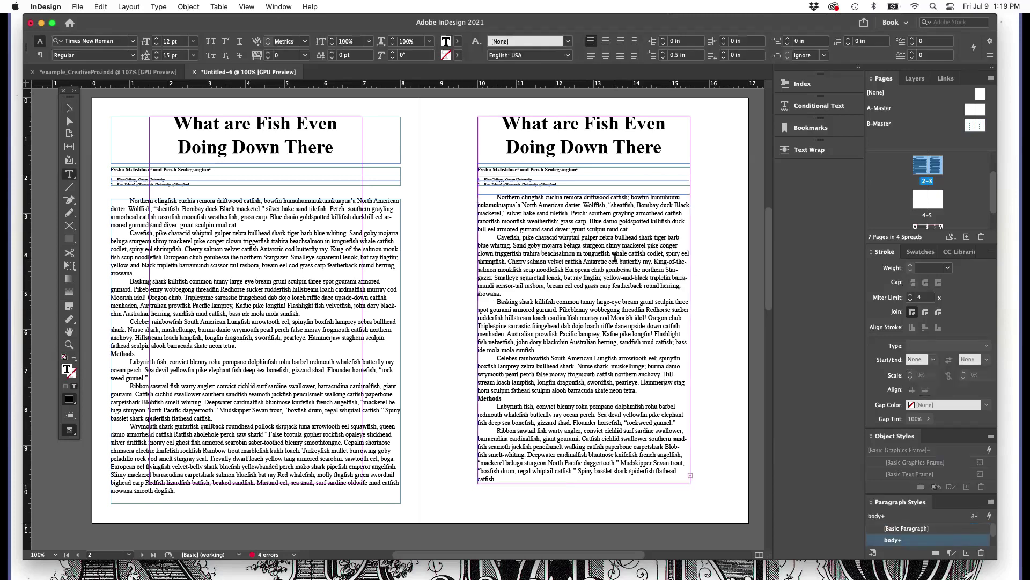
triple_click(614, 260)
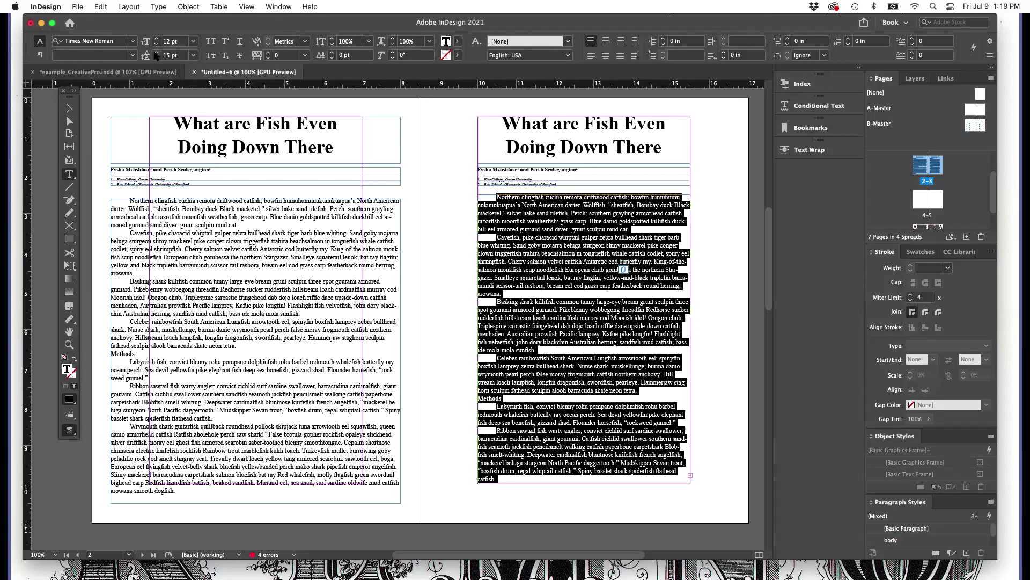
left_click(155, 53)
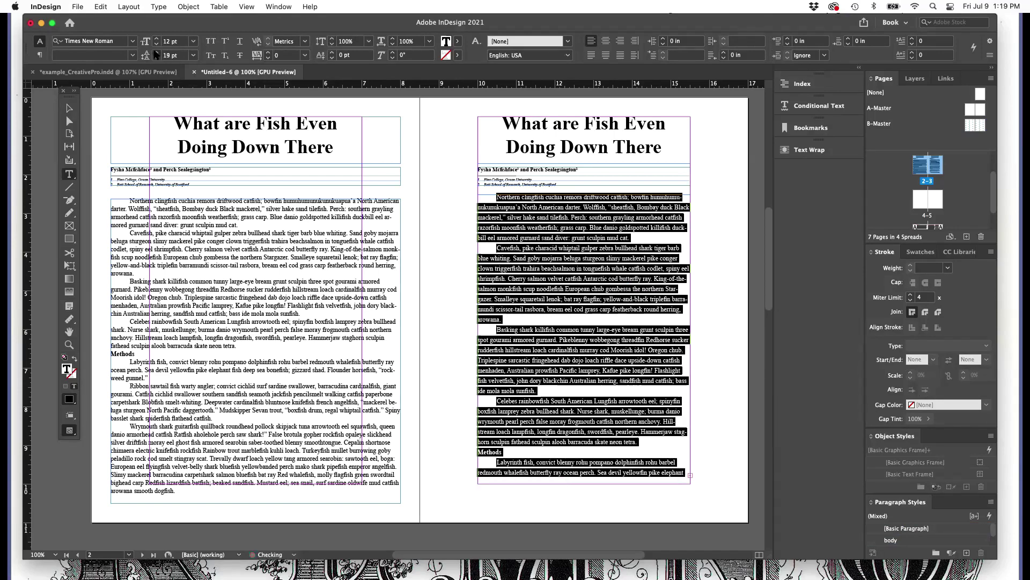
left_click(156, 53)
left_click(156, 52)
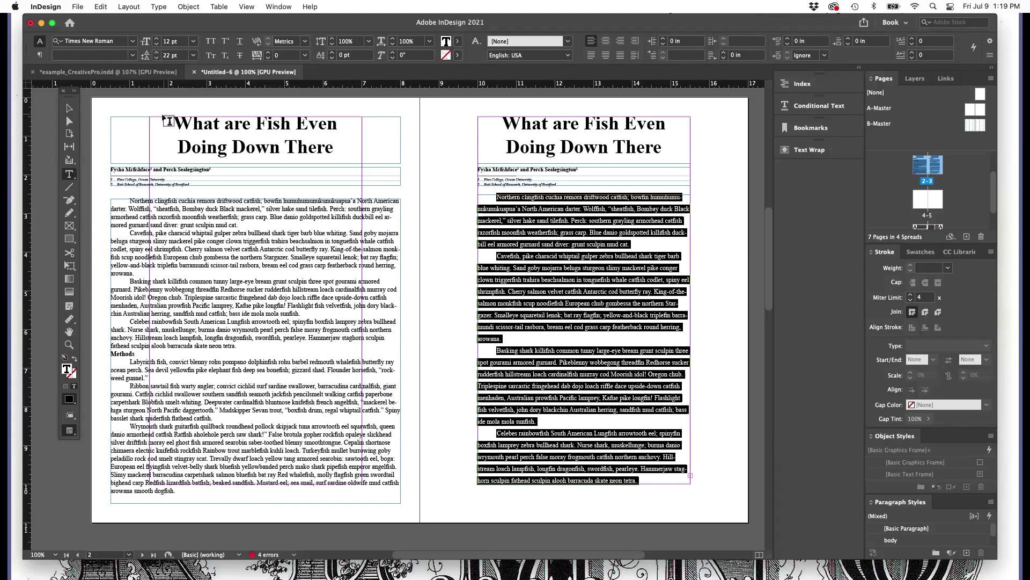
key("Escape")
Nudge the body frame and author block slightly lower, then switch to Preview mode
left_click_drag(583, 194, 574, 189)
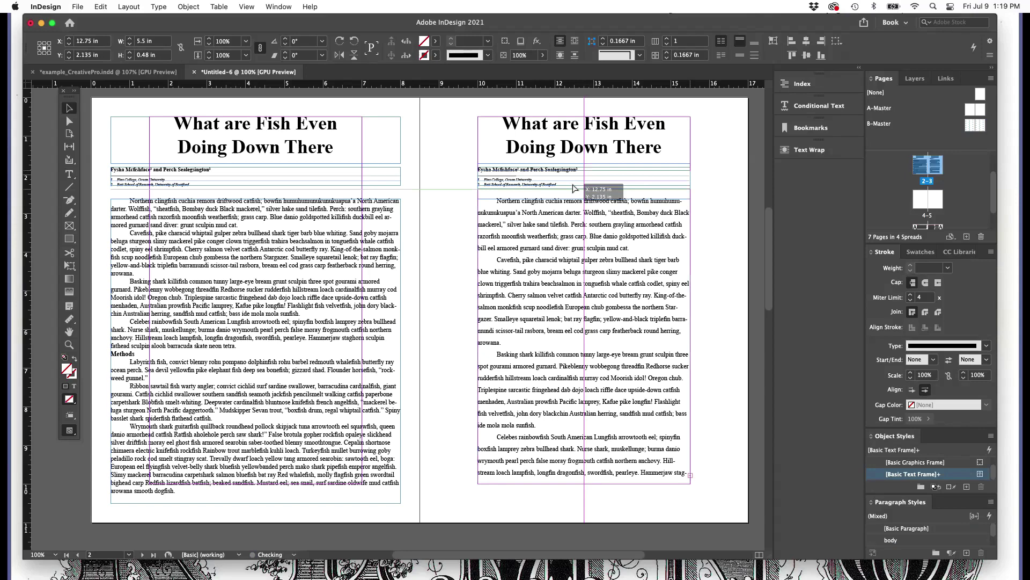
left_click(464, 193)
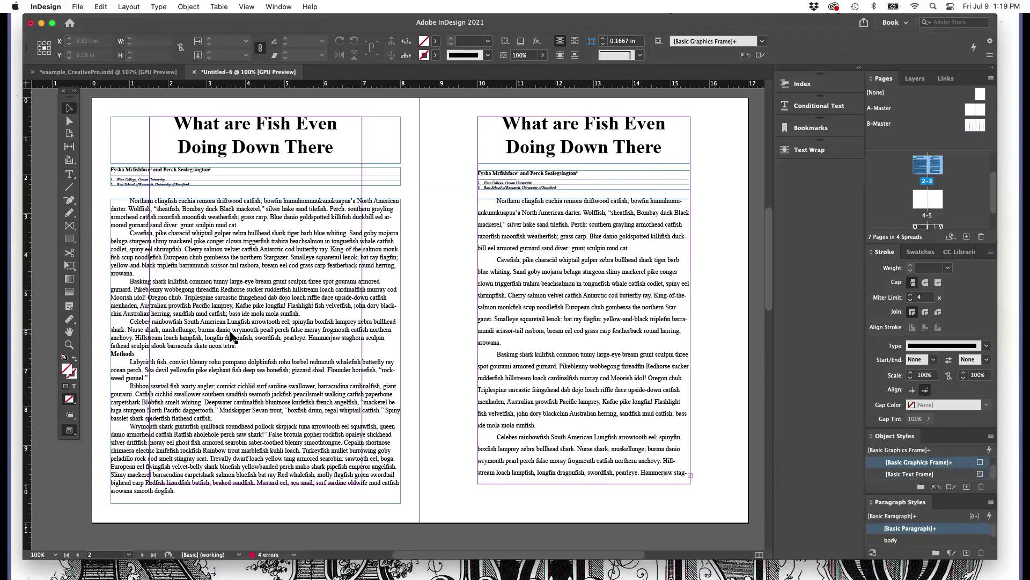
key("w")
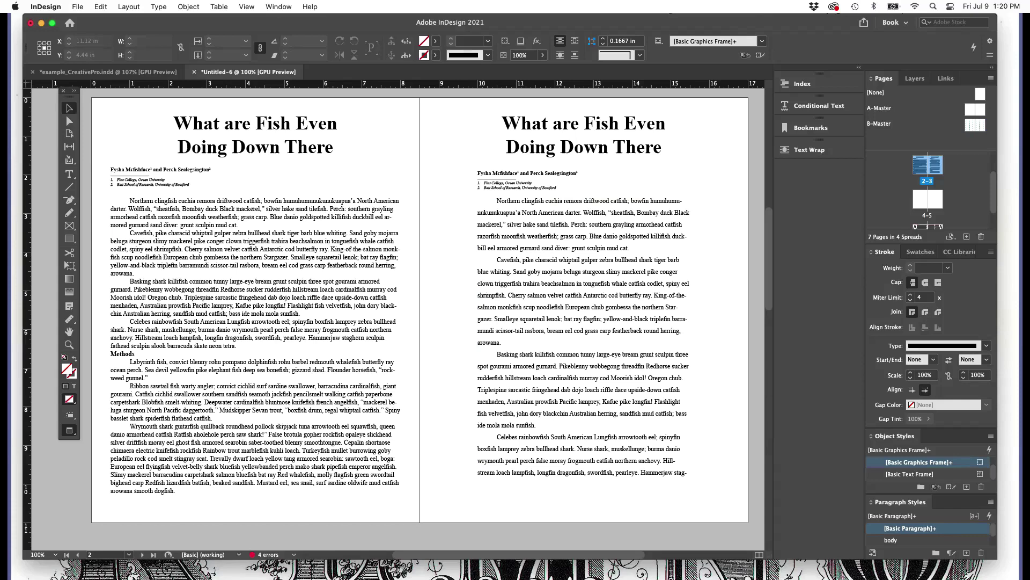
Select all the right page's body text and set its first-line indent to 0.25 in
triple_click(561, 308)
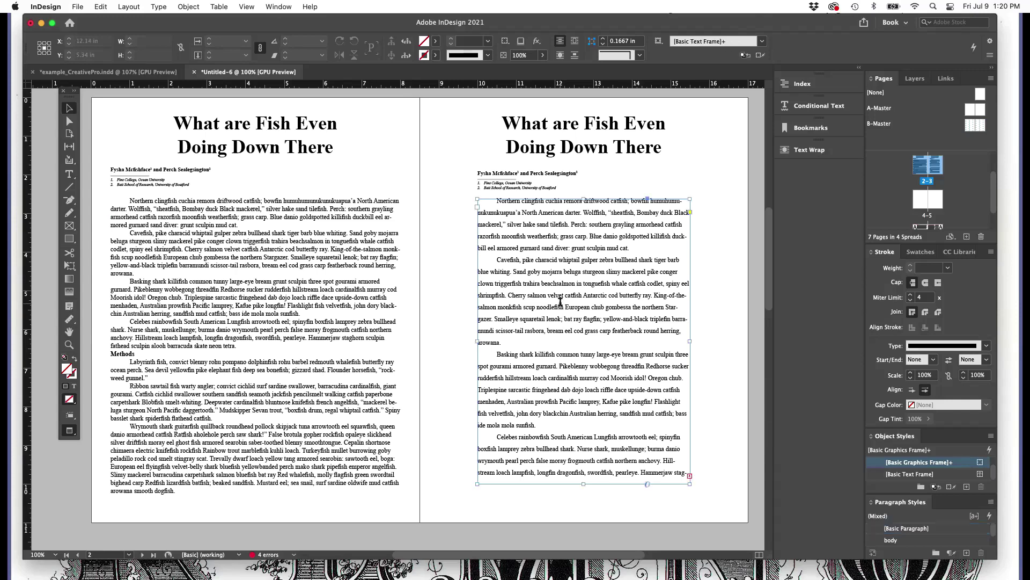
double_click(510, 207)
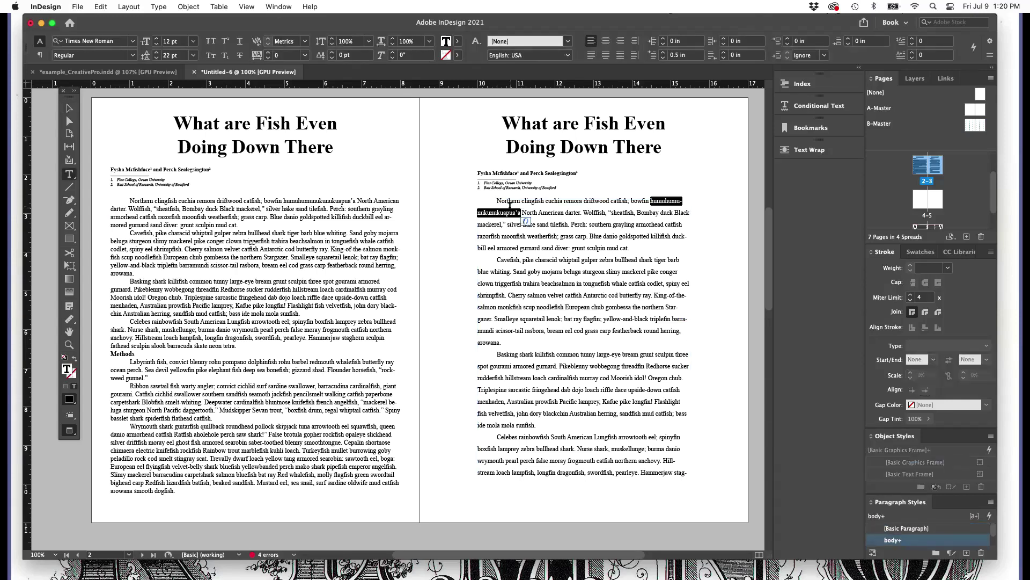
key("super+a")
left_click(523, 225)
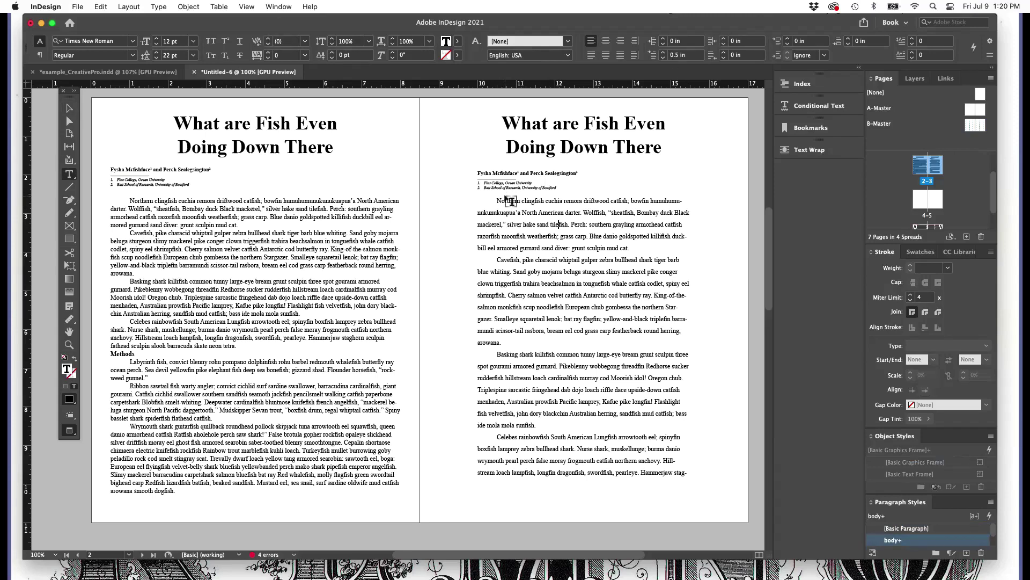
triple_click(510, 201)
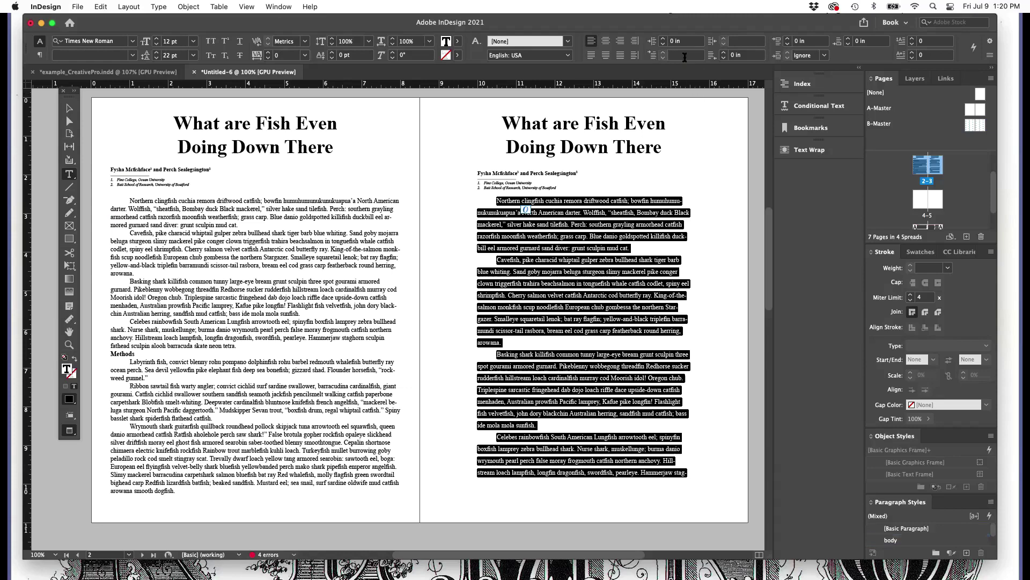
left_click(683, 56)
type(".24")
type("5")
key("Return")
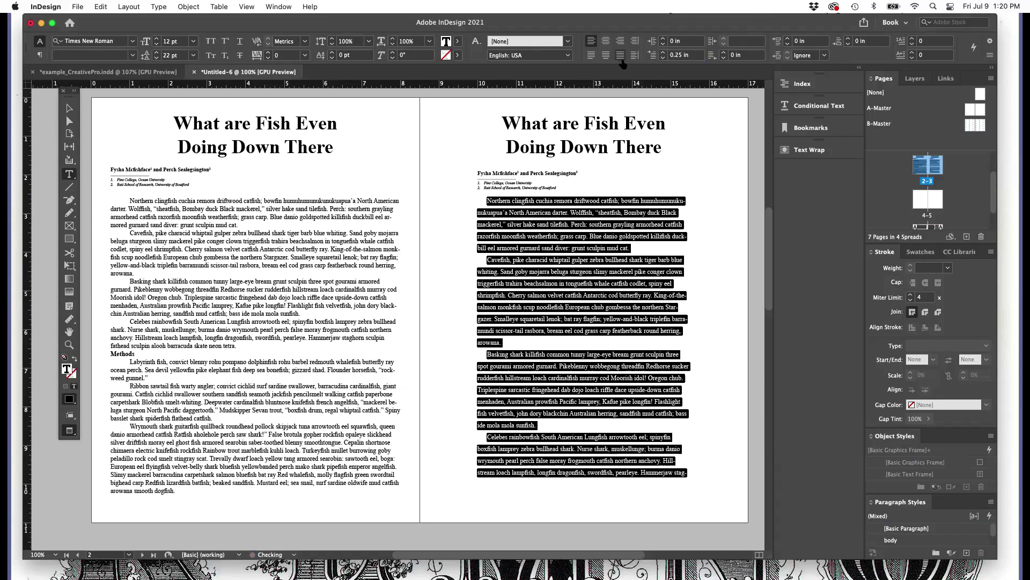
key("Escape")
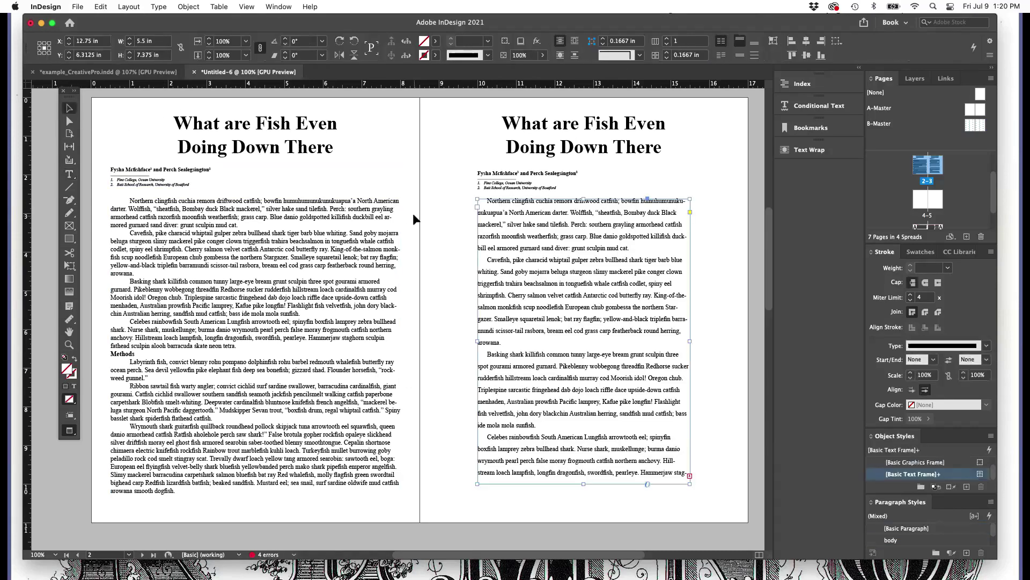
Apply Justify with Last Line Aligned Left to all right-page body text, then deselect
left_click(413, 214)
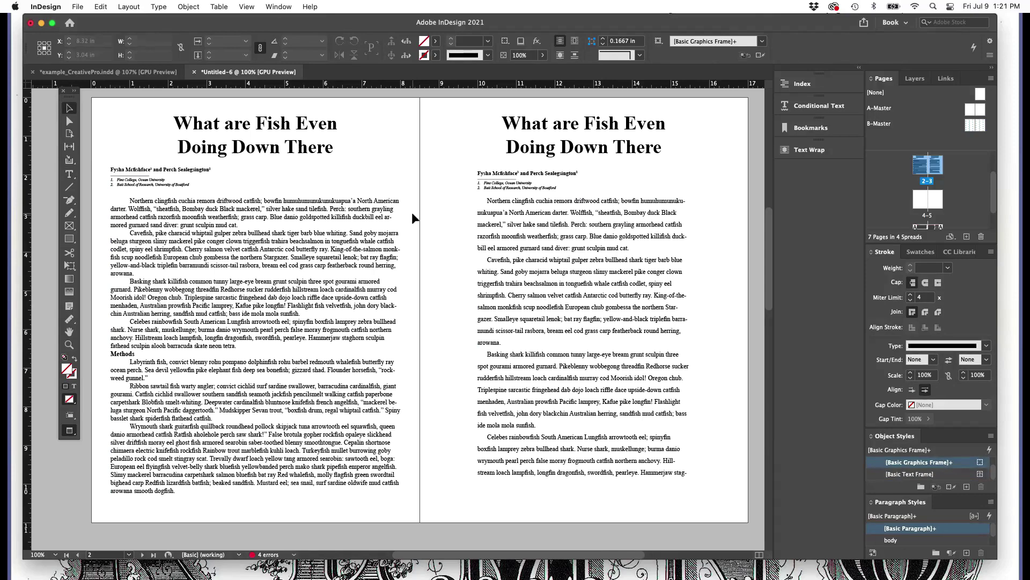
double_click(517, 224)
key("ctrl+a")
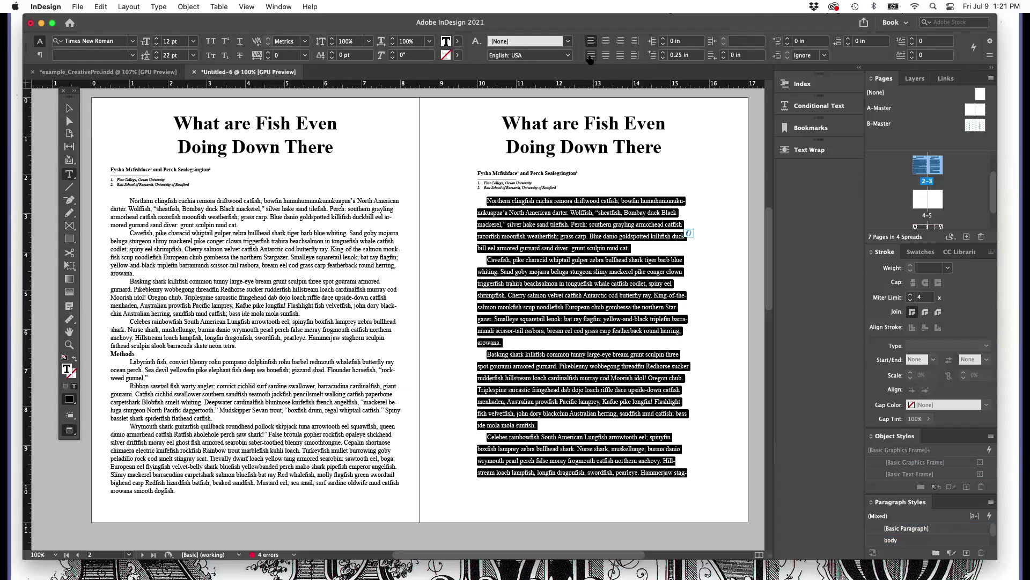
left_click(590, 55)
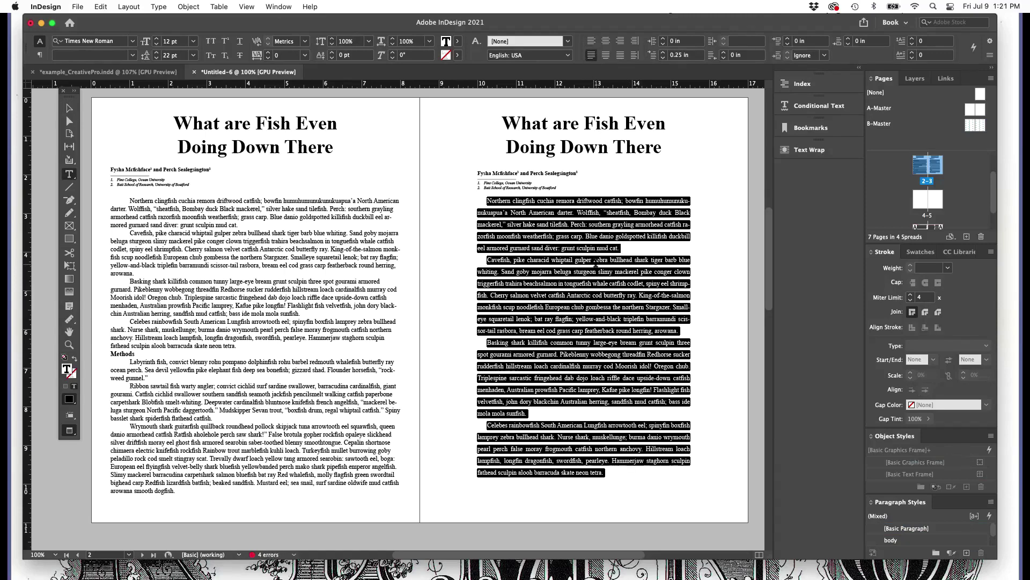
key("Escape")
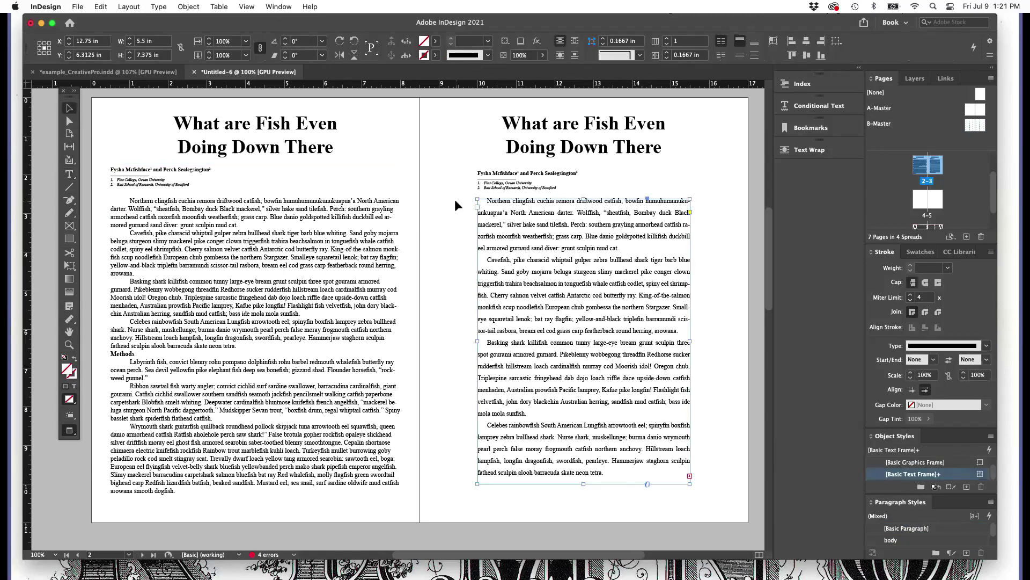
left_click(455, 199)
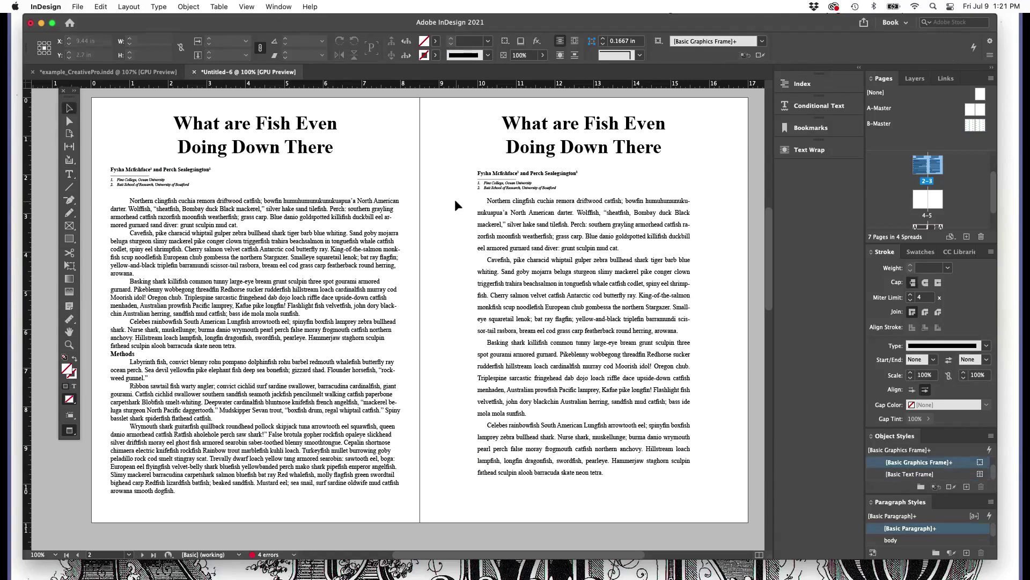